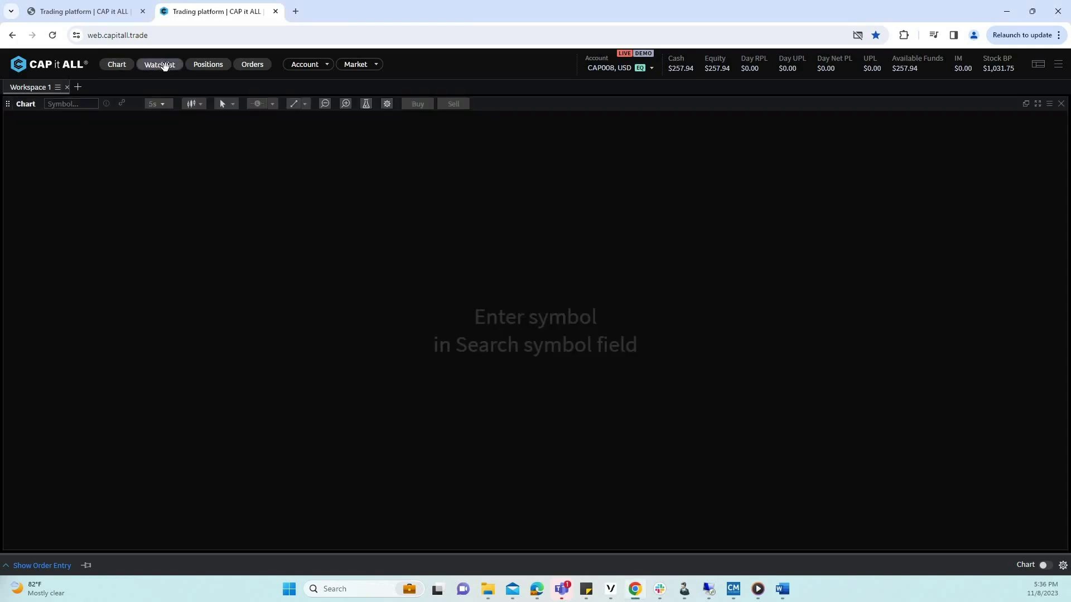
Add Watchlist, Positions, Orders, Market Depth, and Time and Sales widgets to Workspace 1
{"action": "left_click", "coordinate": [160, 65]}
{"action": "left_click", "coordinate": [208, 65]}
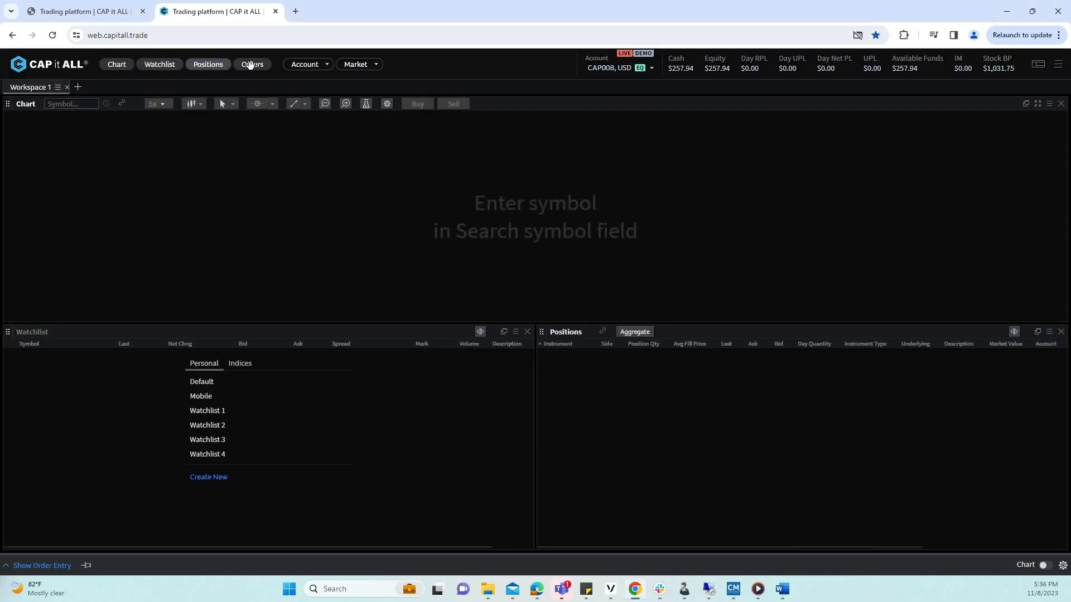
{"action": "left_click", "coordinate": [252, 65]}
{"action": "left_click", "coordinate": [359, 65]}
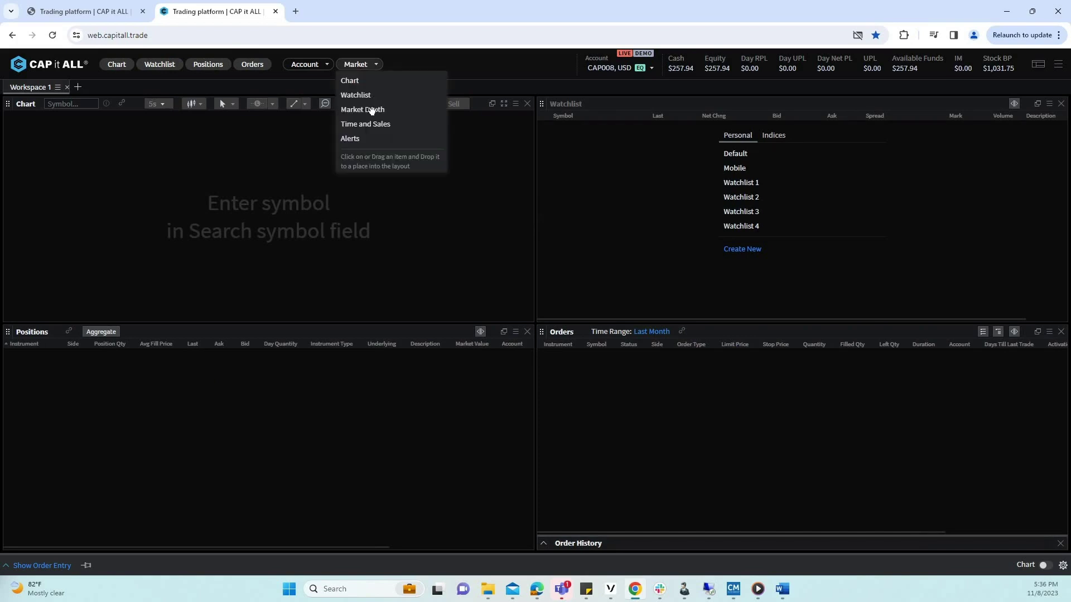
{"action": "left_click", "coordinate": [373, 110]}
{"action": "left_click", "coordinate": [360, 65]}
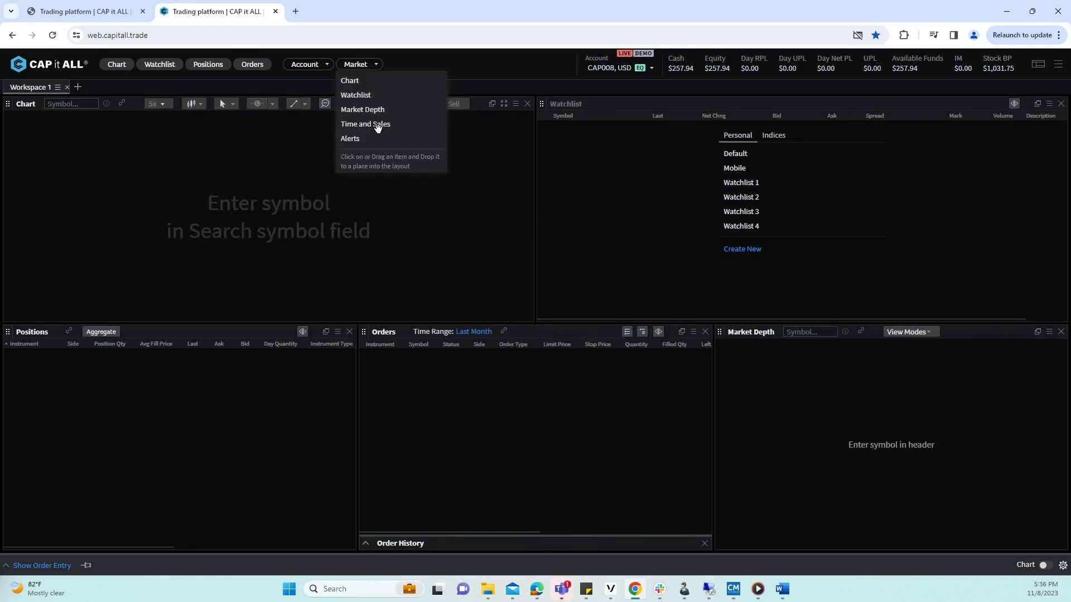
{"action": "left_click", "coordinate": [377, 125]}
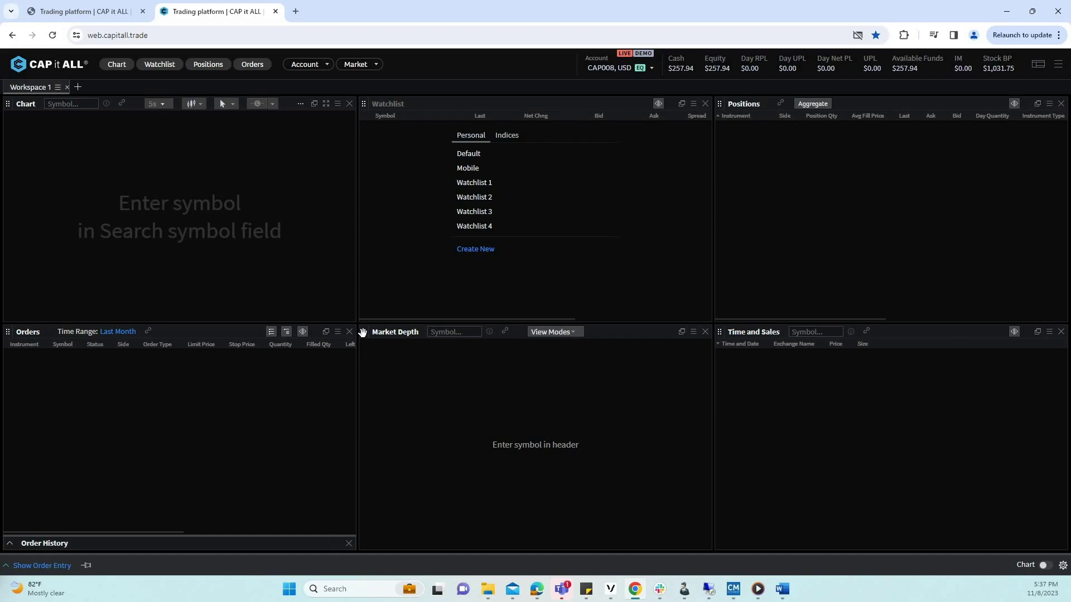
Rearrange the layout so Market Depth sits directly beside the Chart and the Watchlist sits beside Time and Sales
{"action": "left_click_drag", "start_coordinate": [362, 333], "coordinate": [286, 228]}
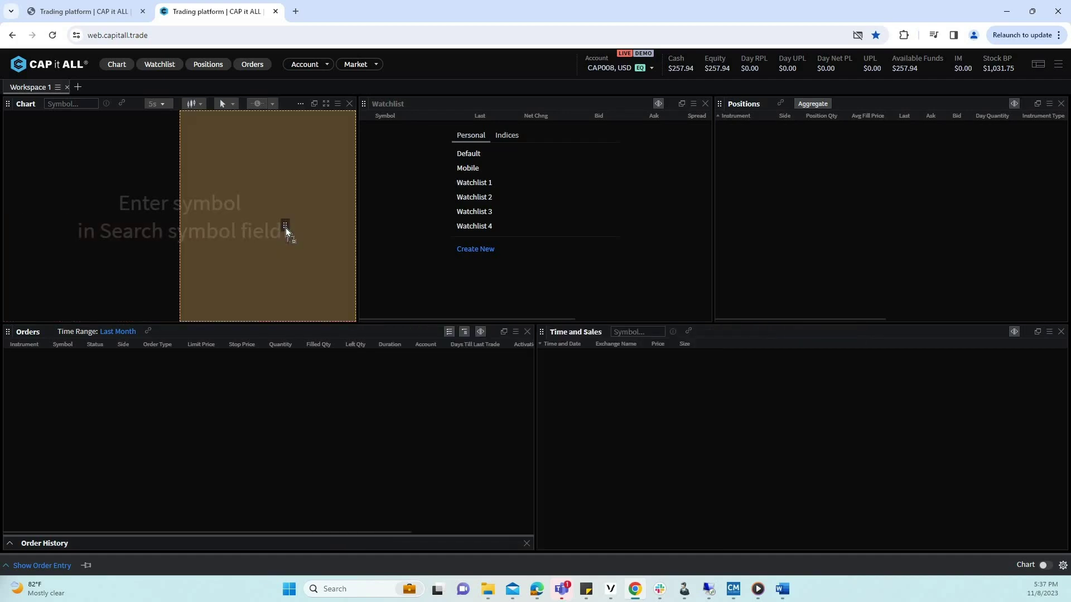
{"action": "left_click_drag", "start_coordinate": [377, 222], "coordinate": [396, 166]}
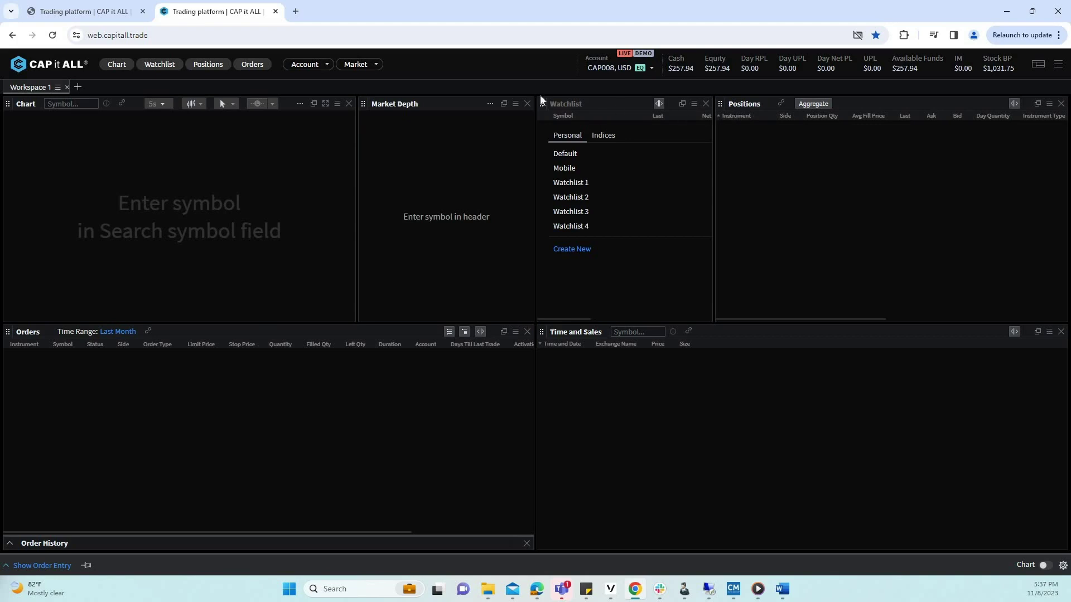
{"action": "left_click_drag", "start_coordinate": [759, 298], "coordinate": [519, 311]}
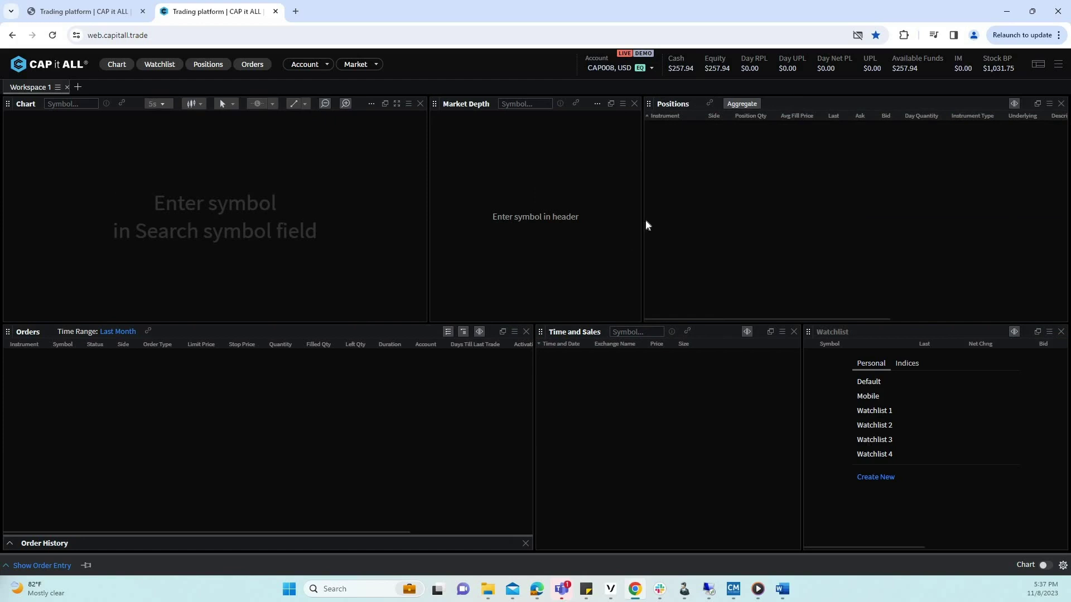
Resize the widgets so both rows form three aligned columns, with the upper row slightly taller
{"action": "left_click_drag", "start_coordinate": [642, 223], "coordinate": [687, 223]}
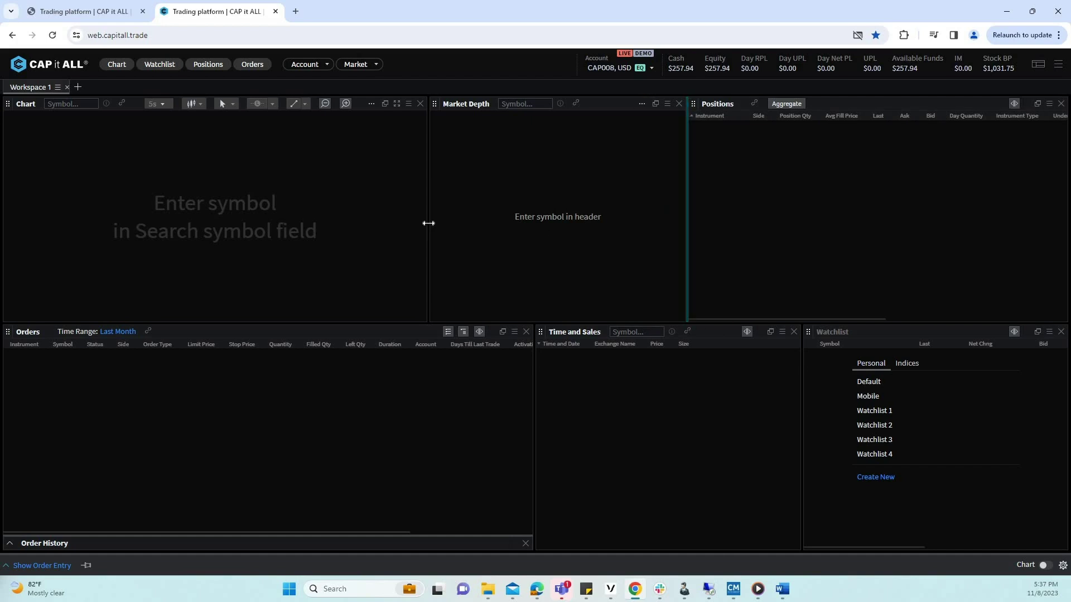
{"action": "left_click_drag", "start_coordinate": [429, 223], "coordinate": [390, 227]}
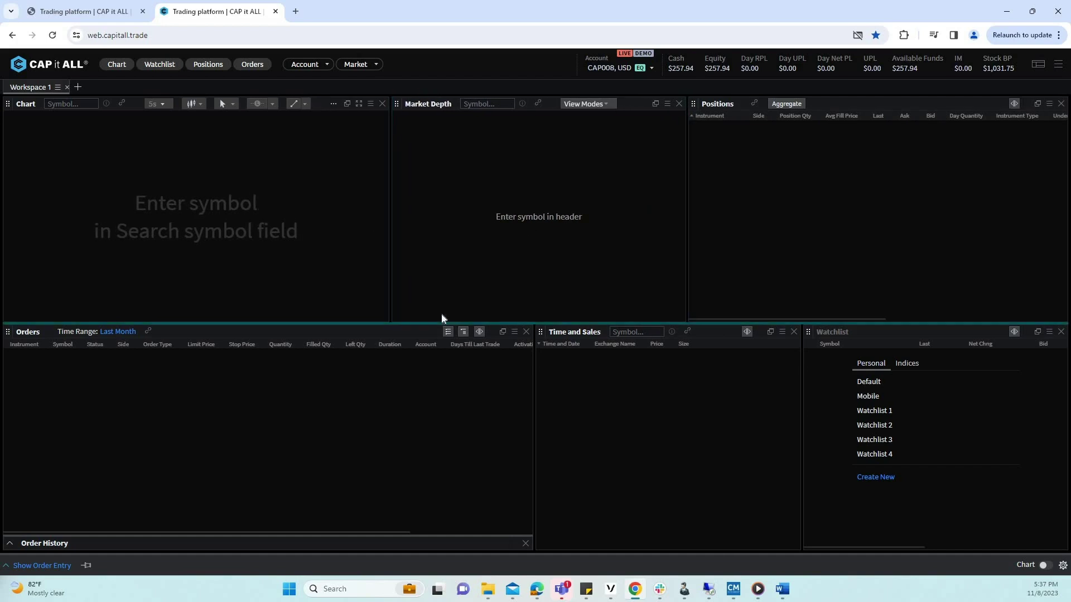
{"action": "mouse_move", "coordinate": [442, 318]}
{"action": "left_mouse_down"}
{"action": "mouse_move", "coordinate": [444, 296]}
{"action": "mouse_move", "coordinate": [439, 328]}
{"action": "left_mouse_up"}
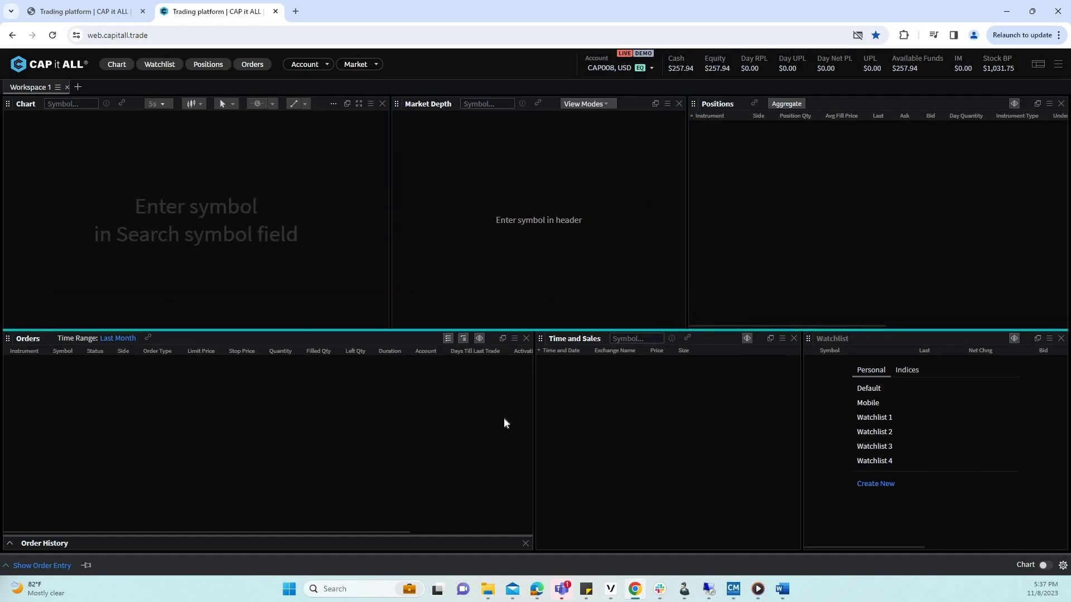
{"action": "left_click_drag", "start_coordinate": [533, 417], "coordinate": [393, 410]}
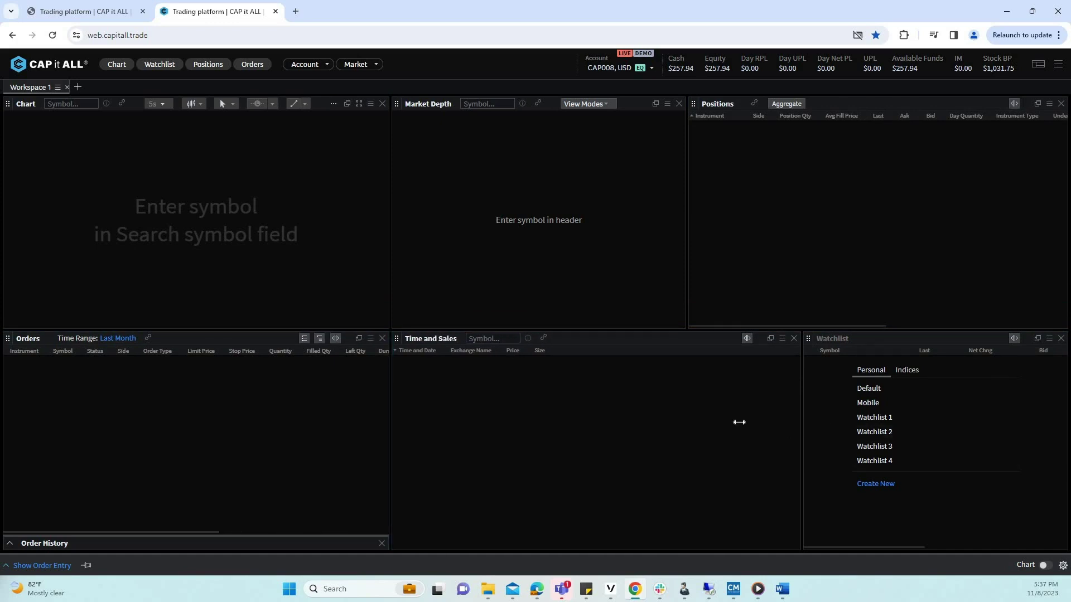
{"action": "left_click_drag", "start_coordinate": [739, 422], "coordinate": [711, 424]}
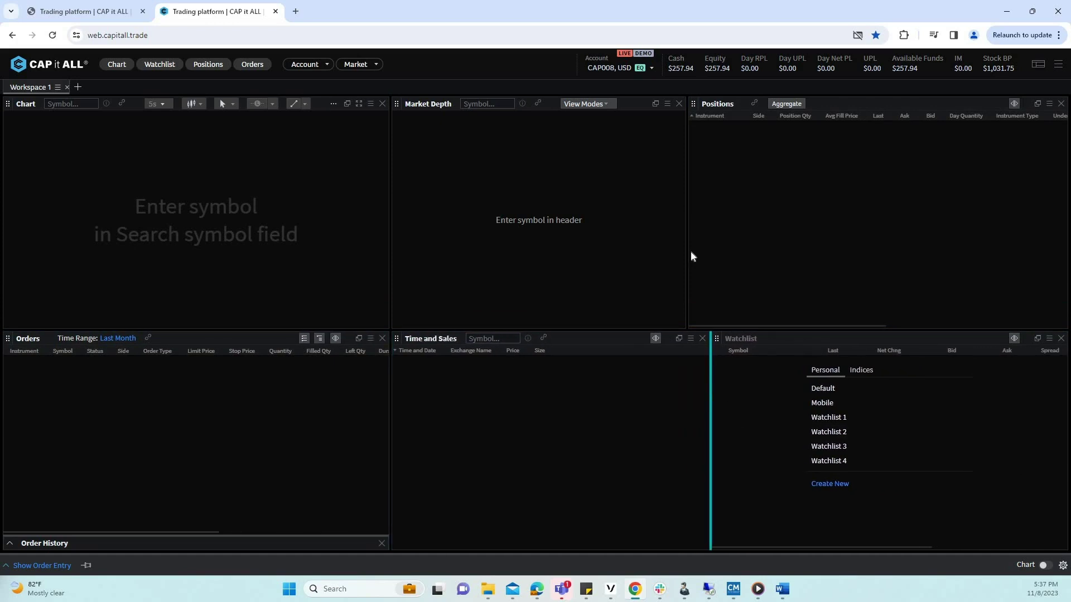
{"action": "left_click_drag", "start_coordinate": [687, 252], "coordinate": [710, 258]}
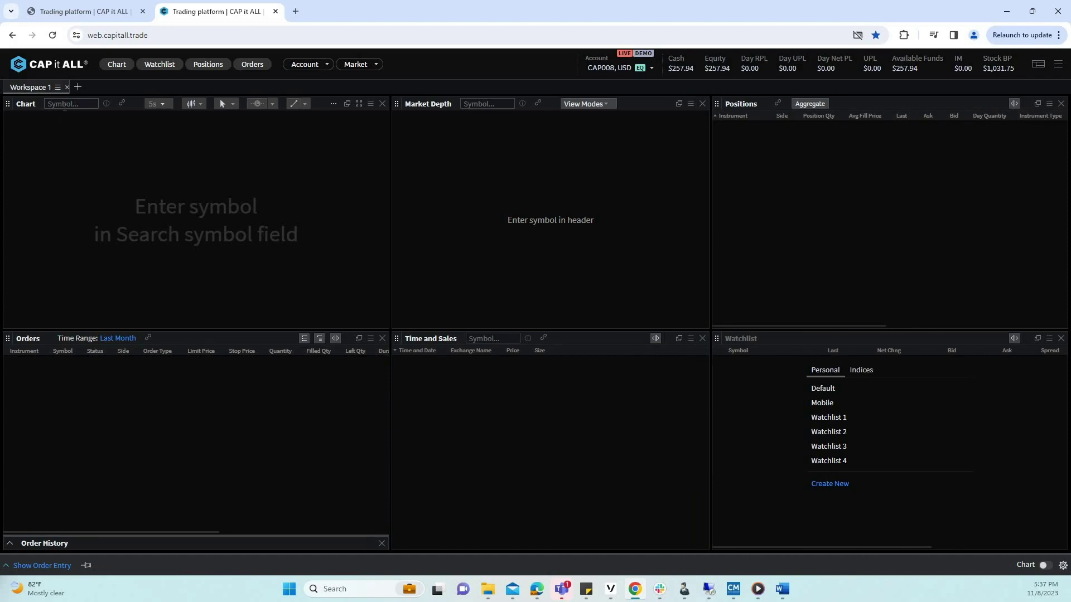
Load the Ford symbol F into the Chart, Market Depth, and Time and Sales widgets
{"action": "left_click", "coordinate": [65, 104]}
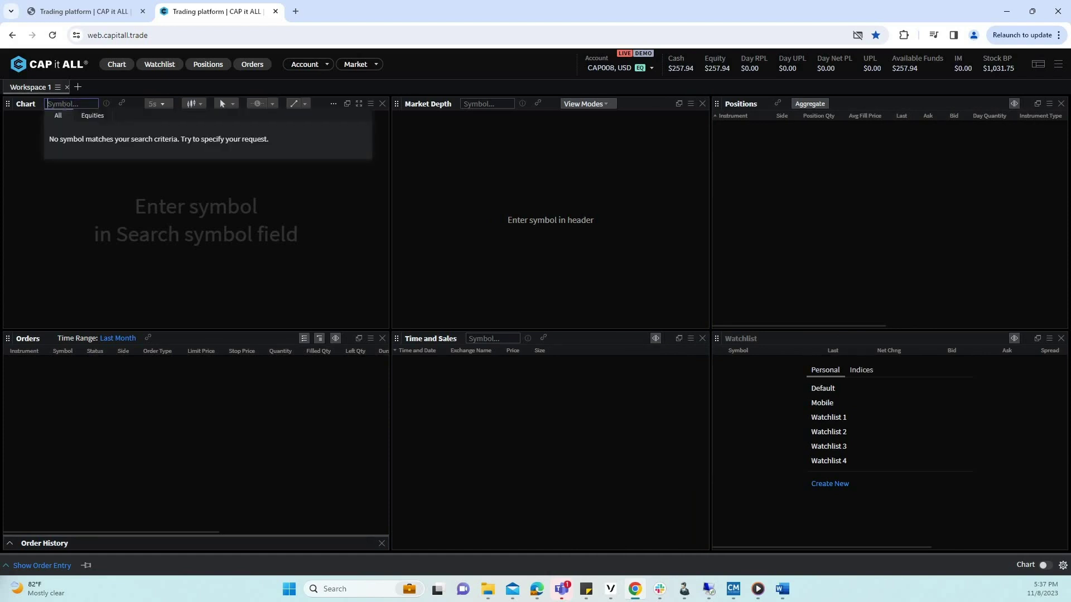
{"action": "type", "text": "F"}
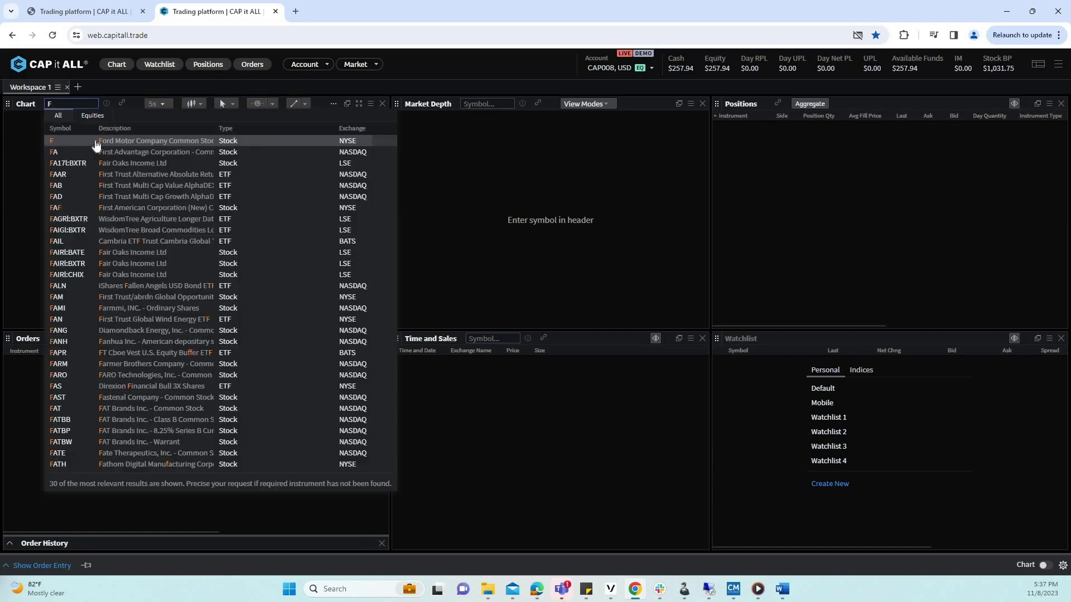
{"action": "left_click", "coordinate": [98, 142]}
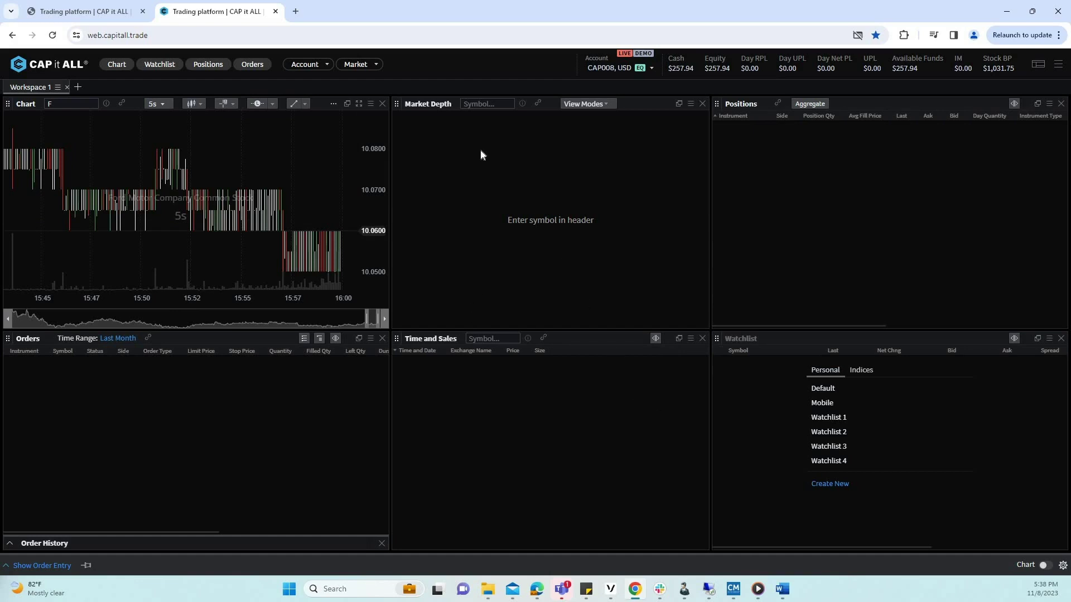
{"action": "left_click", "coordinate": [477, 104]}
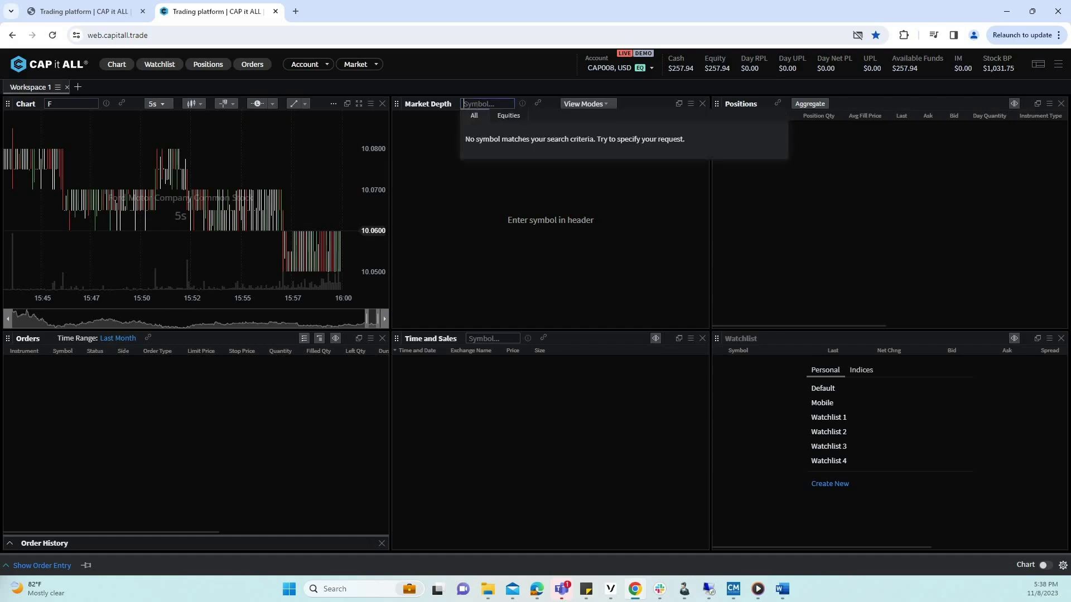
{"action": "type", "text": "F"}
{"action": "key", "text": "Return"}
{"action": "left_click", "coordinate": [493, 339]}
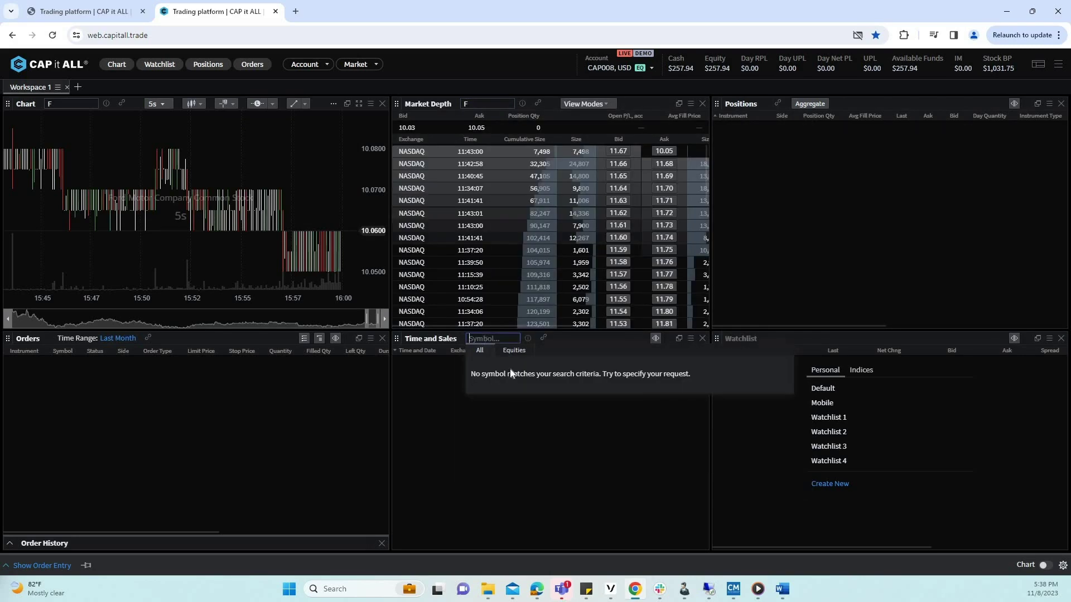
{"action": "type", "text": "F"}
{"action": "key", "text": "Return"}
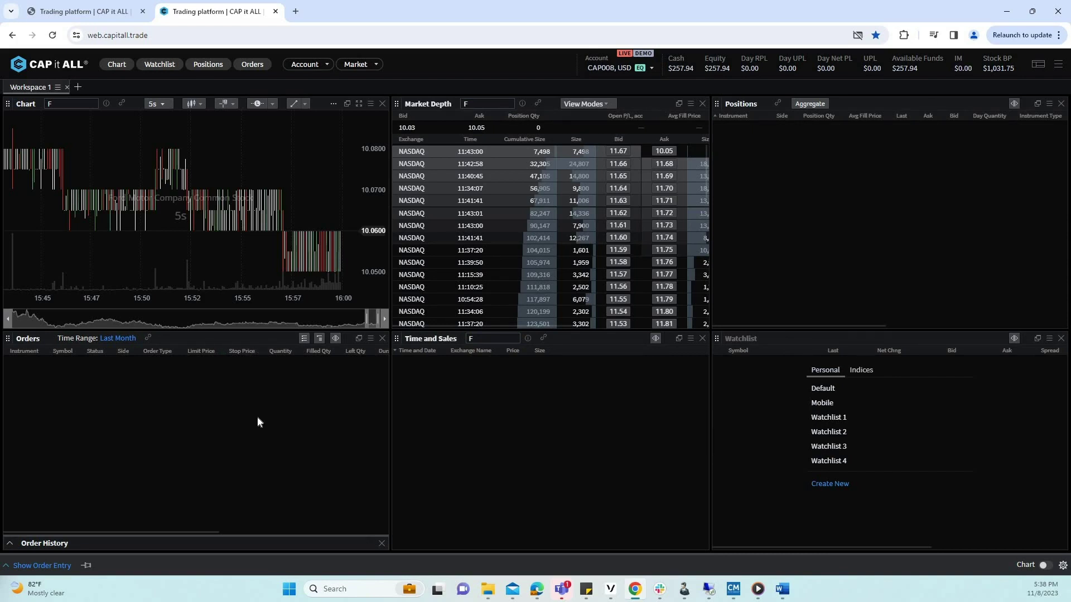
Link the Chart, Market Depth, and Time and Sales widgets with the Red color group
{"action": "left_click", "coordinate": [122, 104]}
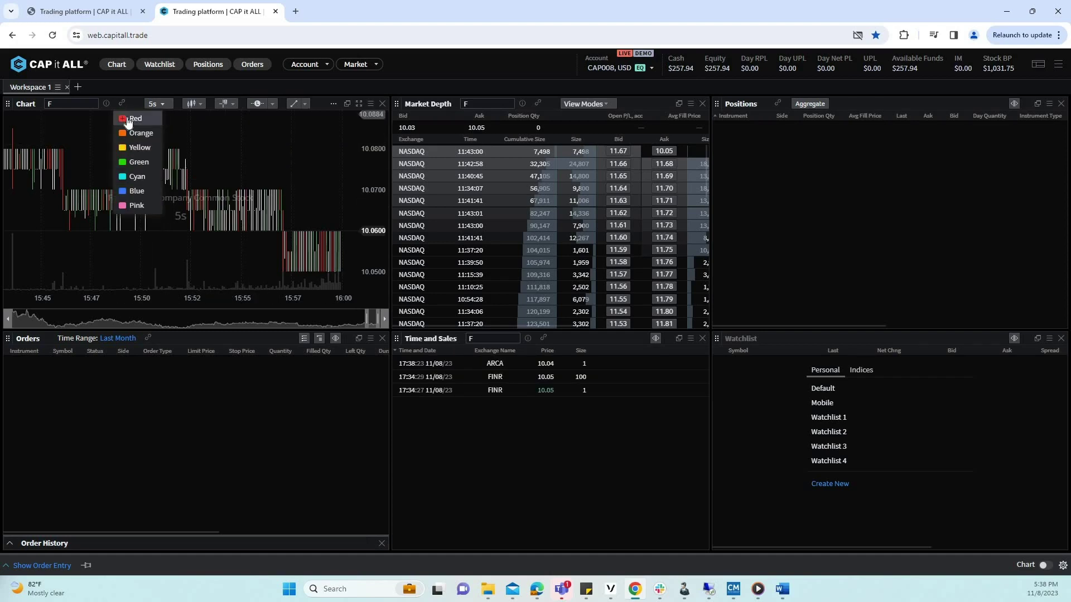
{"action": "left_click", "coordinate": [126, 117]}
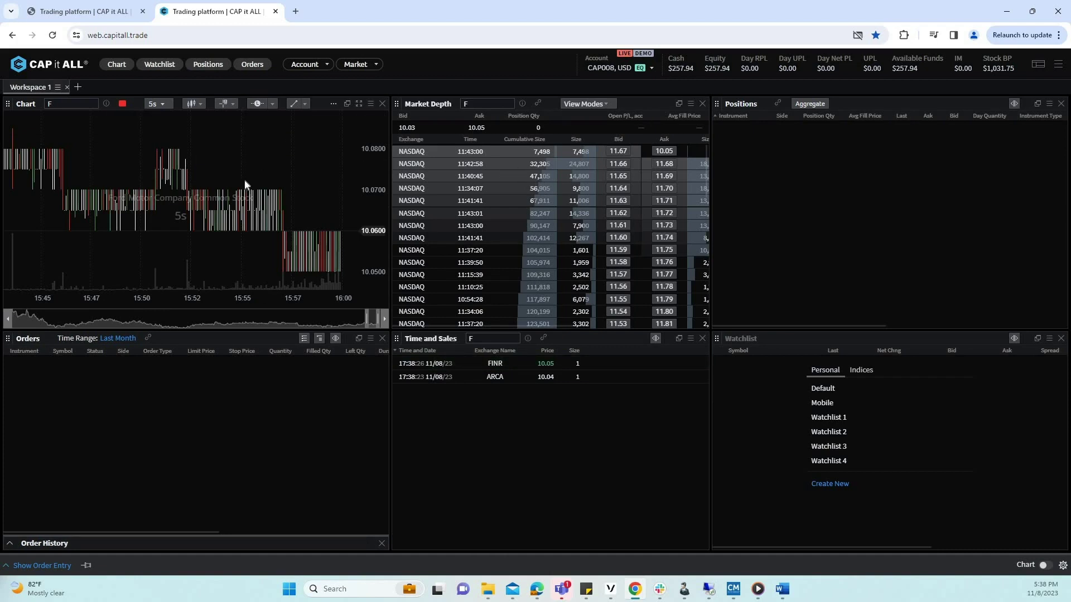
{"action": "left_click", "coordinate": [538, 105]}
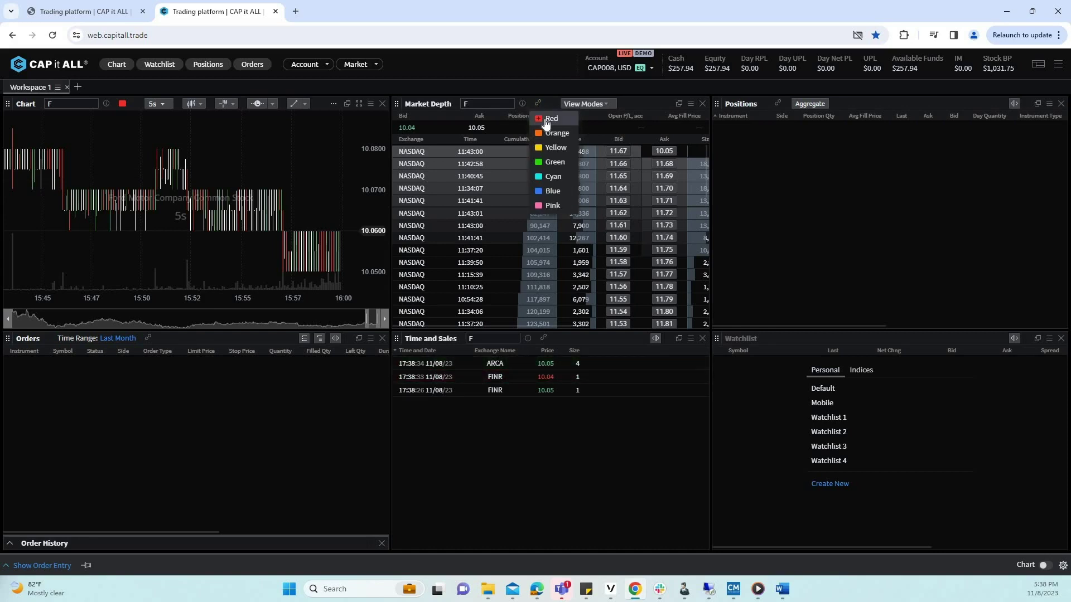
{"action": "left_click", "coordinate": [546, 119]}
{"action": "left_click", "coordinate": [543, 338]}
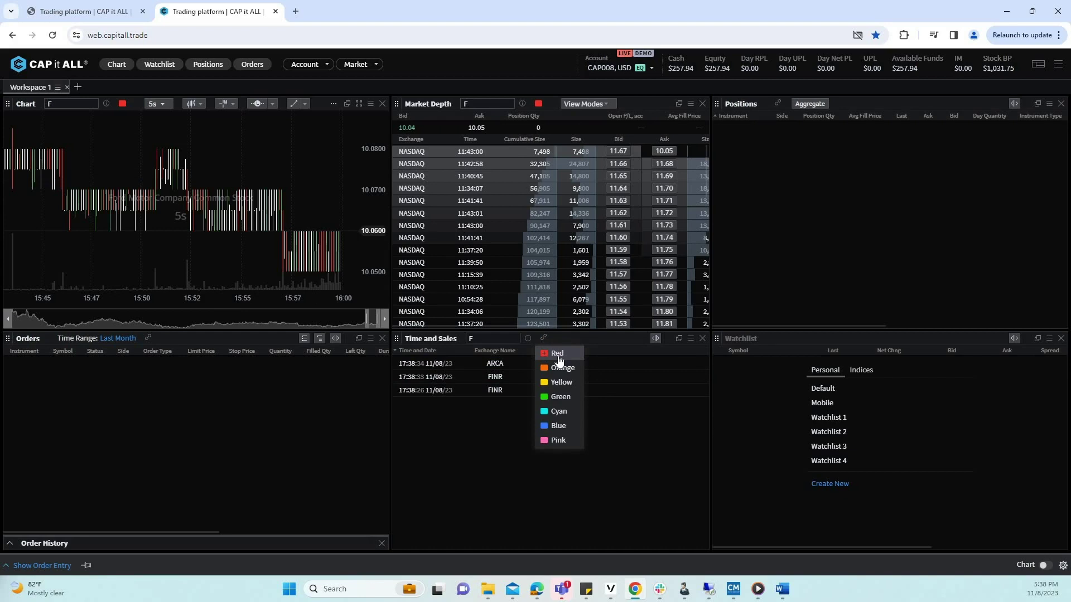
{"action": "left_click", "coordinate": [558, 356]}
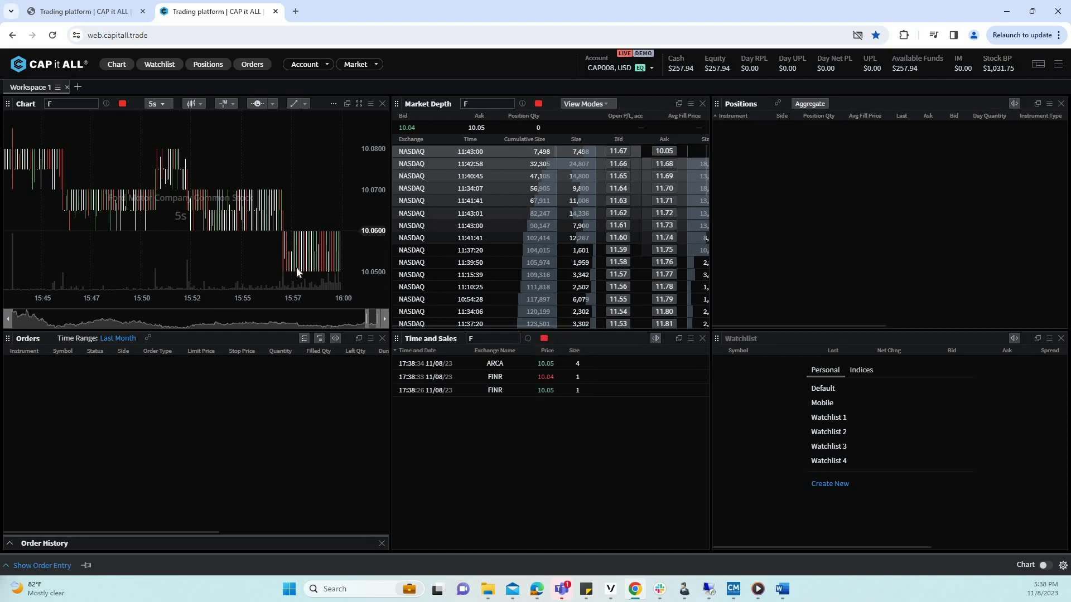
Change the linked Chart's symbol to AAPL
{"action": "left_click", "coordinate": [65, 104]}
{"action": "type", "text": "aa"}
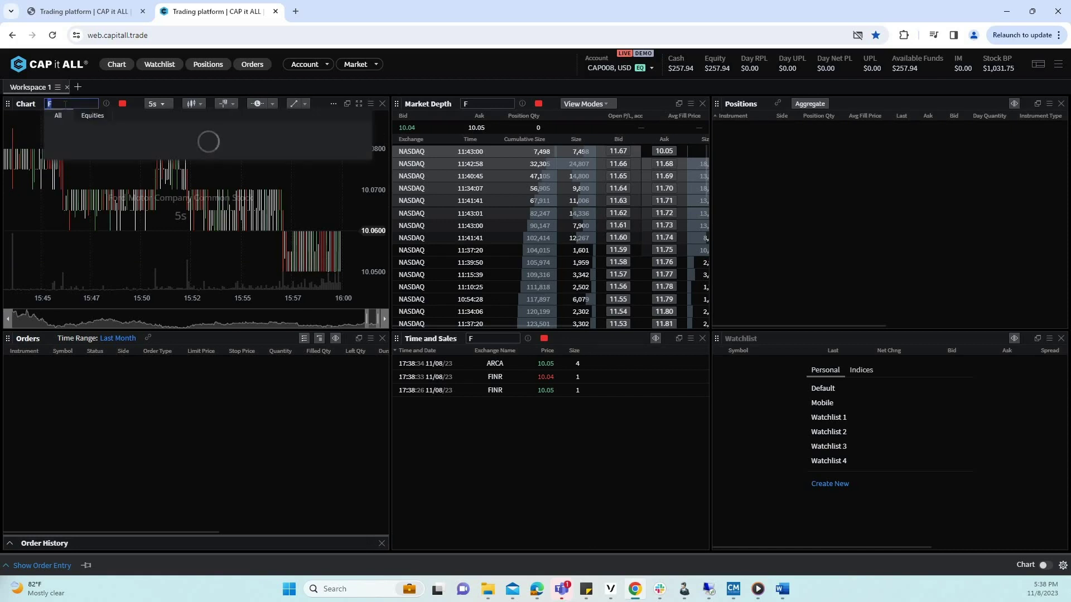
{"action": "type", "text": "pl"}
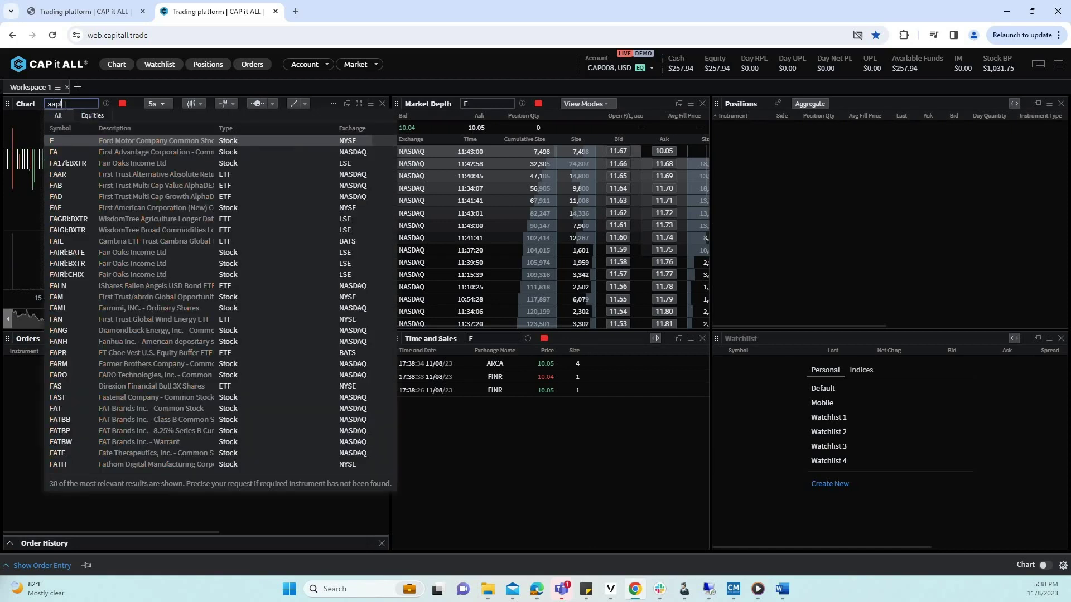
{"action": "left_click", "coordinate": [78, 140]}
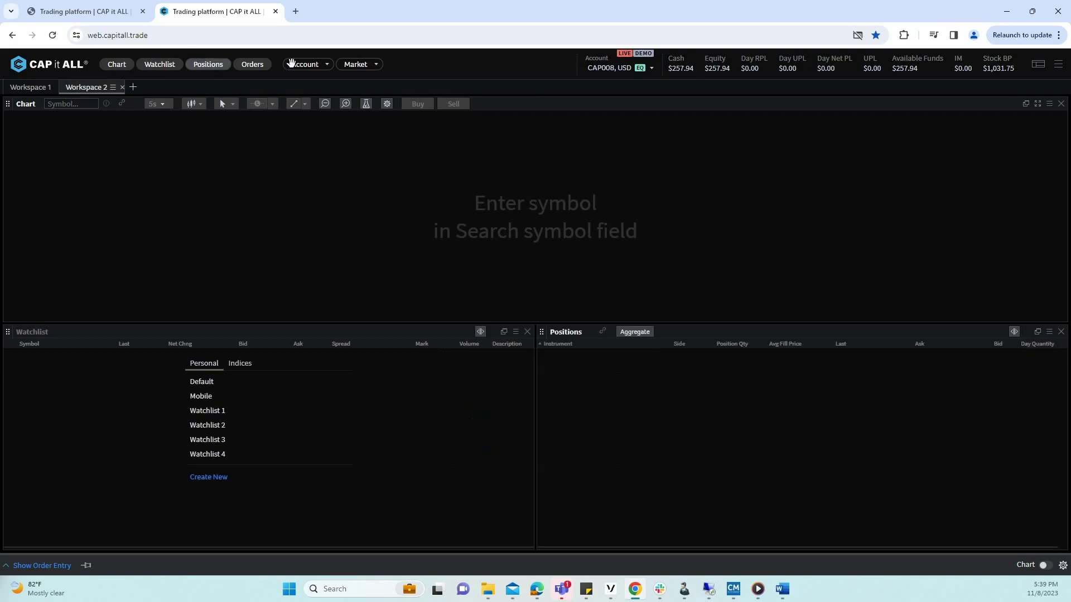
Add the Messages, Trades, and Short Locate Monitor account widgets to Workspace 2
{"action": "left_click", "coordinate": [305, 65]}
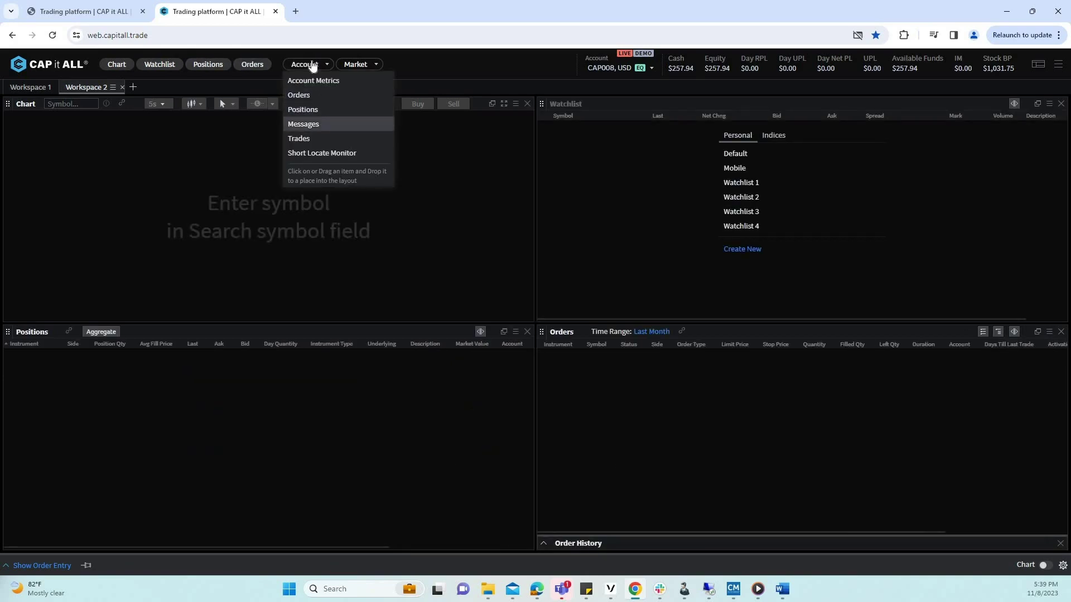
{"action": "left_click", "coordinate": [306, 124]}
{"action": "left_click", "coordinate": [301, 139]}
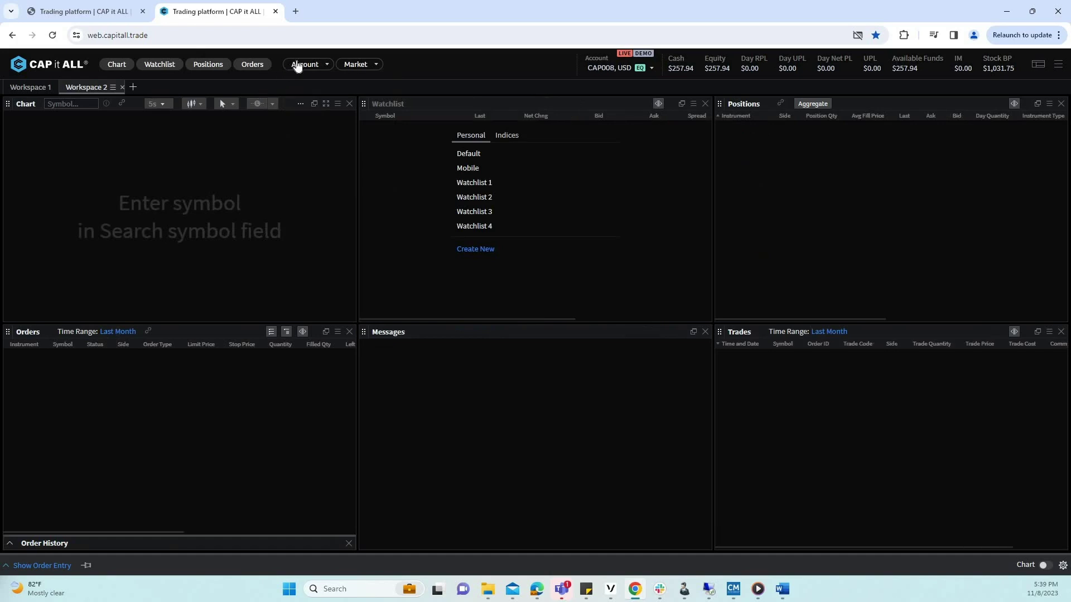
{"action": "left_click", "coordinate": [298, 64]}
{"action": "left_click", "coordinate": [325, 153]}
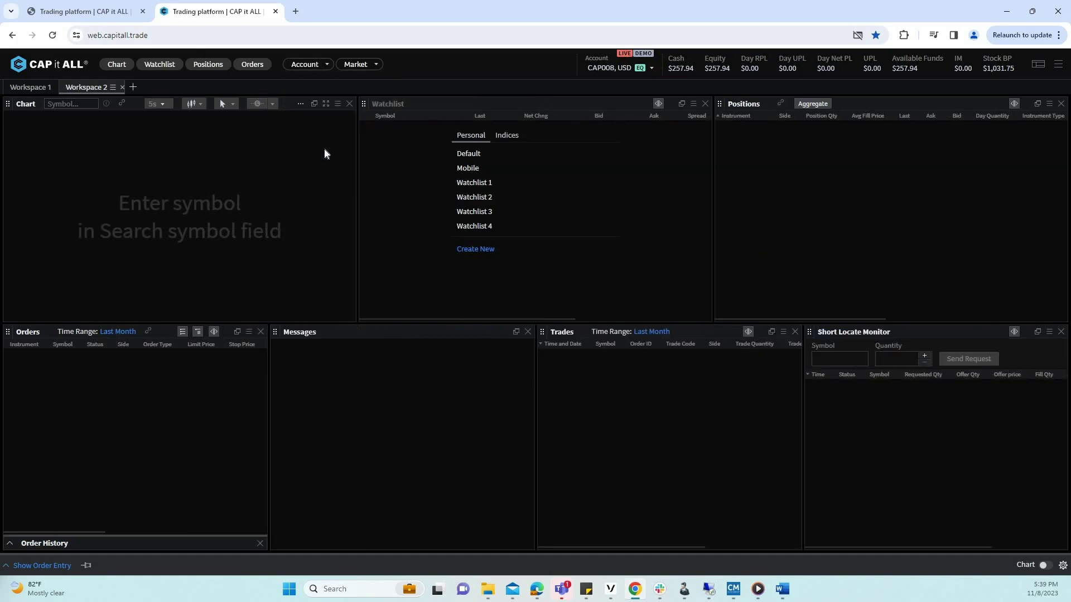
Rename Workspace 1 as Layout 1 and Workspace 2 as Layout 2
{"action": "double_click", "coordinate": [35, 89]}
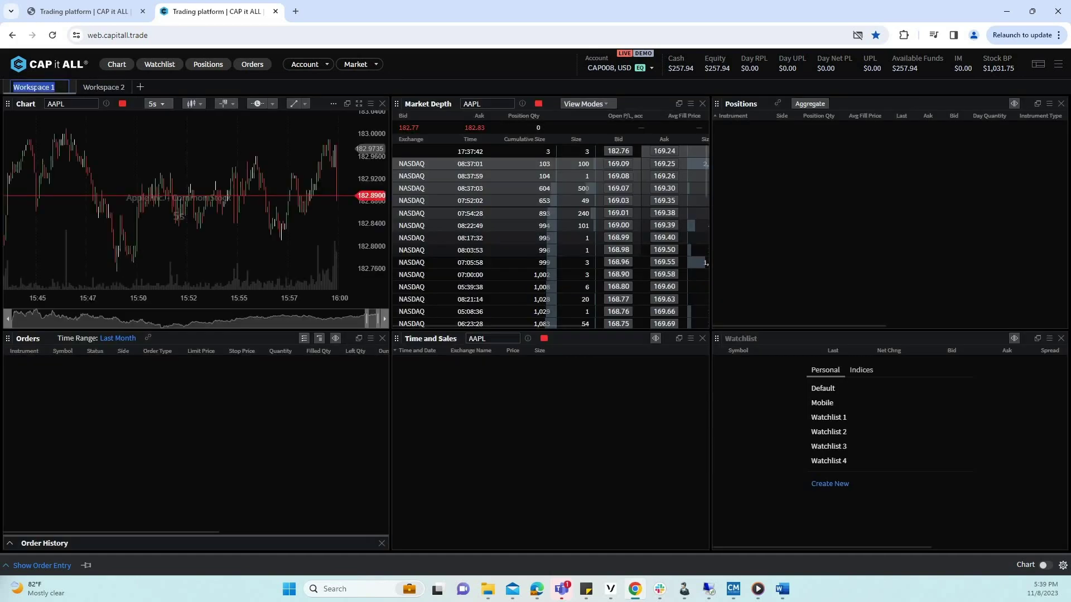
{"action": "type", "text": "Layout"}
{"action": "double_click", "coordinate": [102, 87]}
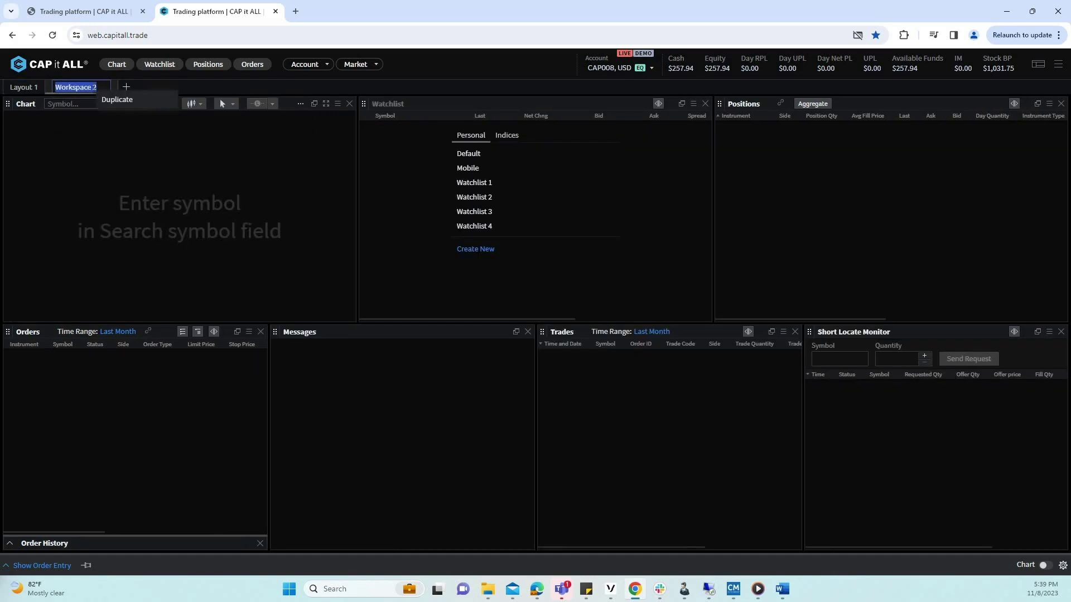
{"action": "type", "text": "Layout"}
{"action": "key", "text": "Return"}
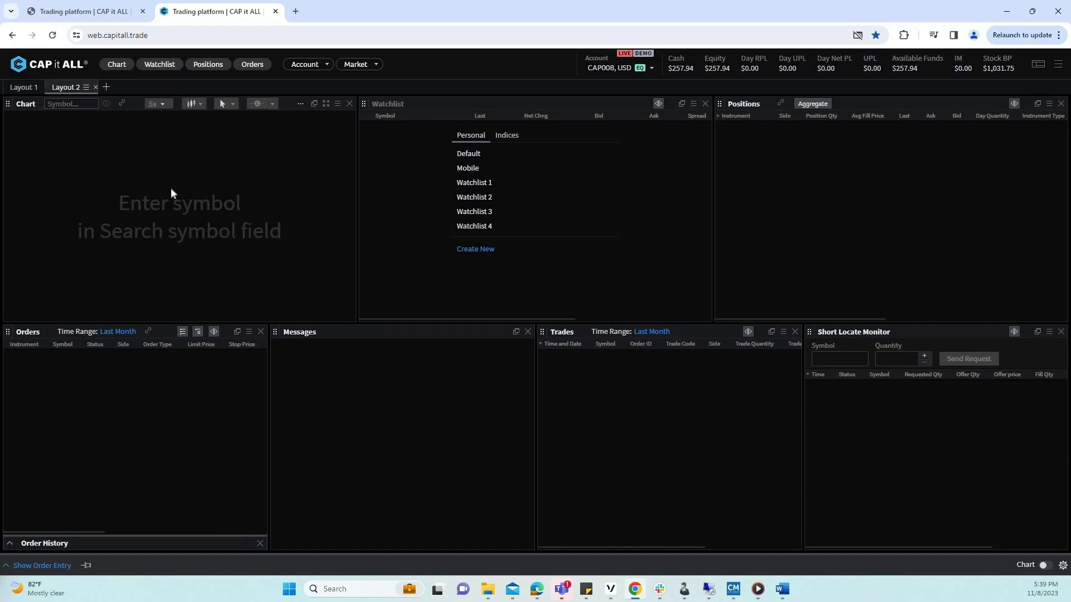